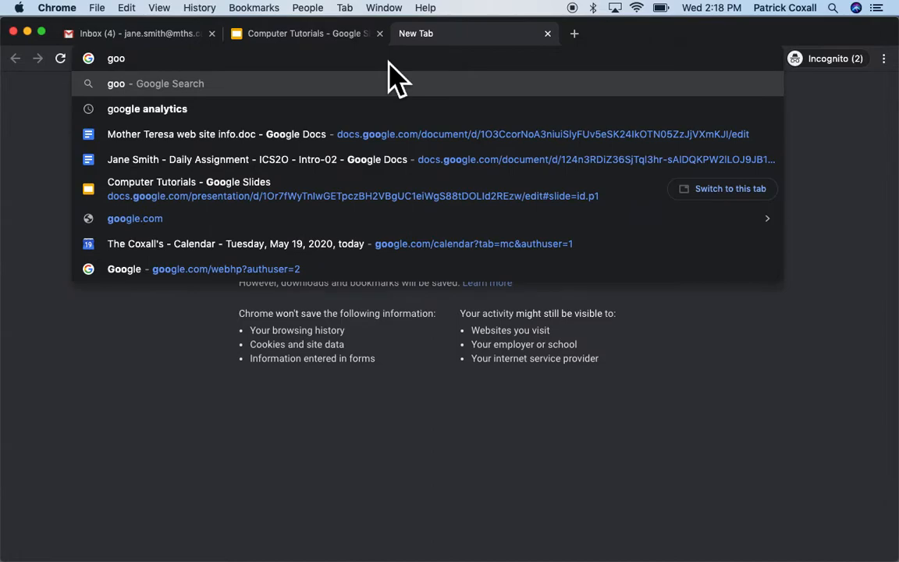
Step: Search Google for 'aws educate login' using the suggestion for 'aws educ'
key(Return)
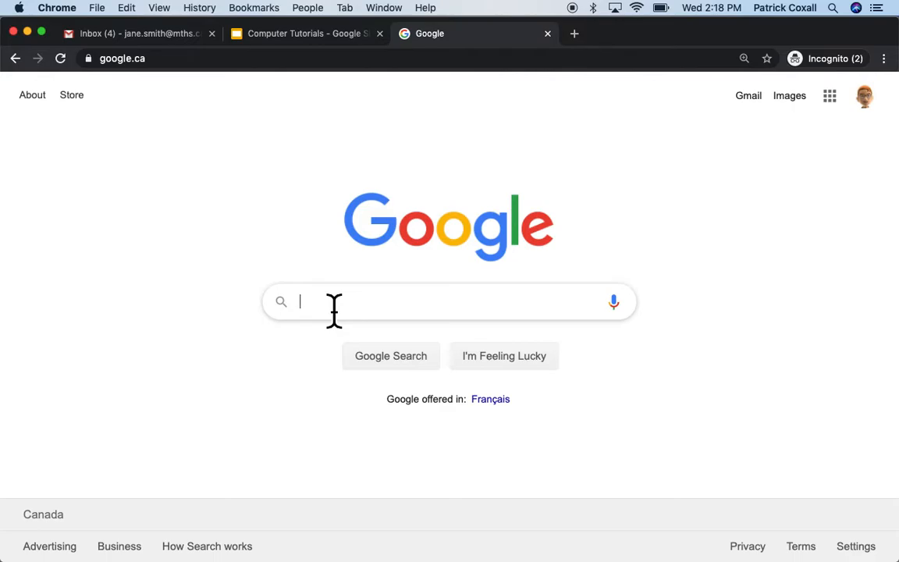
text(aws educ)
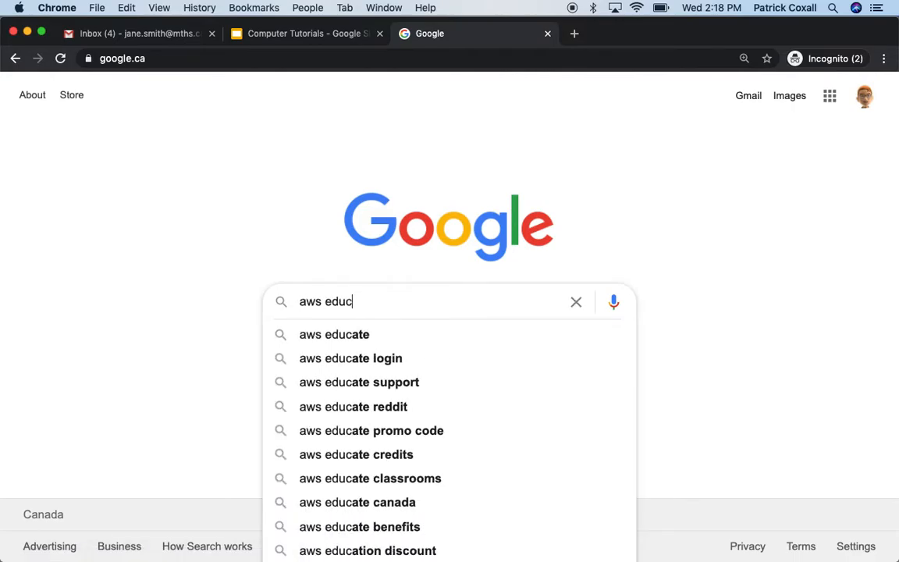
click(388, 367)
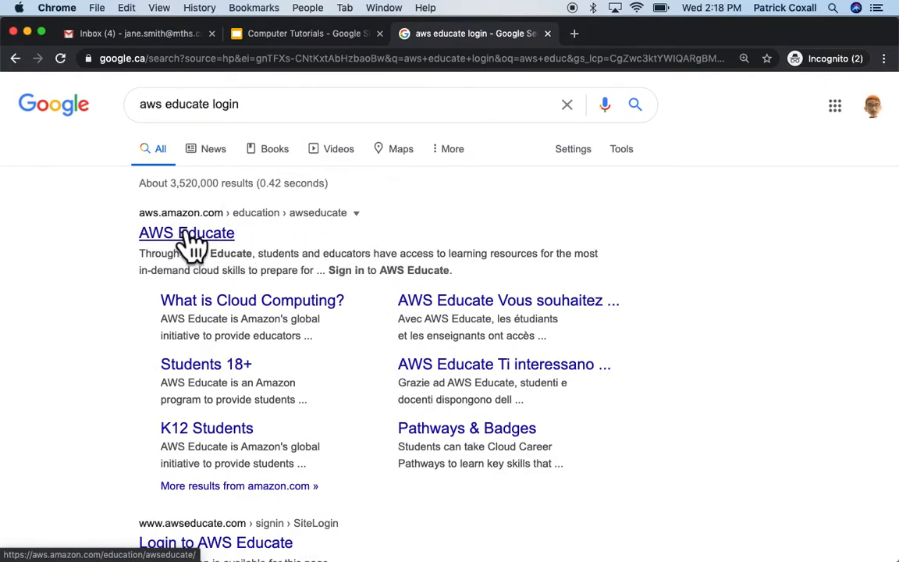
Step: Open AWS Educate from the results and sign out of the account already logged in
click(197, 234)
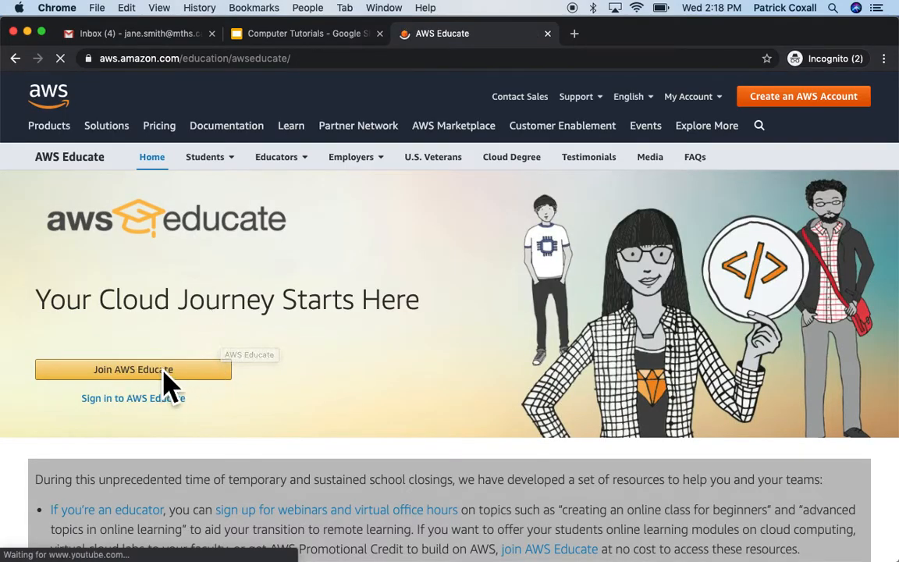
click(134, 406)
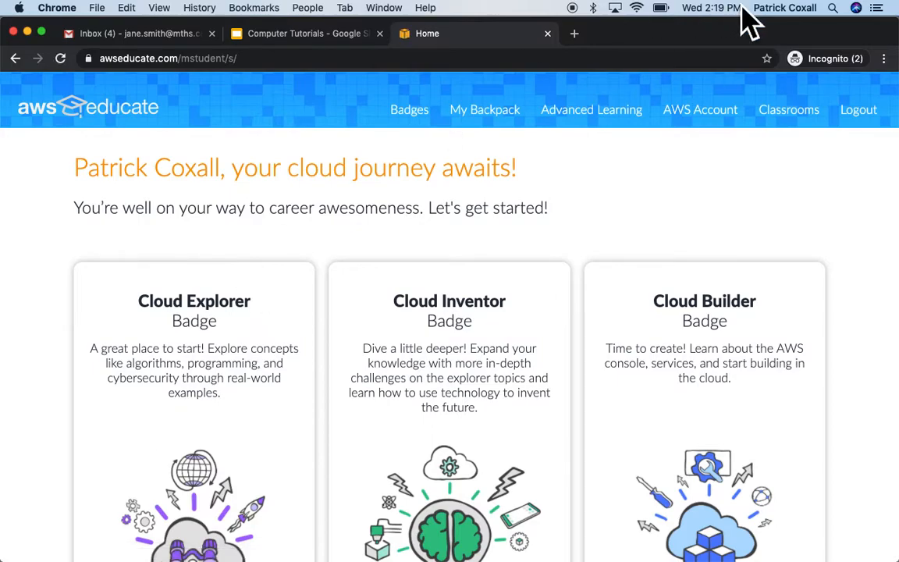
click(886, 125)
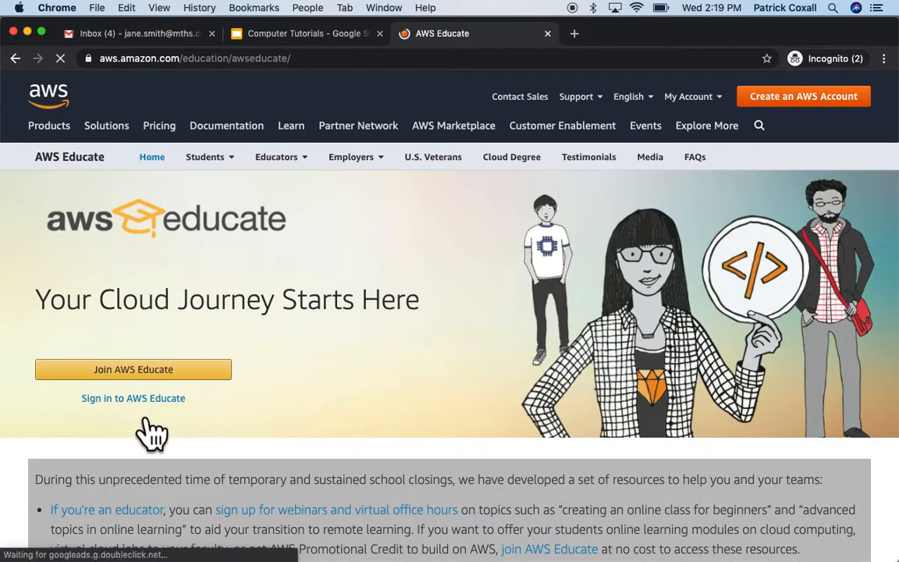
Step: Sign in to AWS Educate with the student's e-mail and password
click(143, 409)
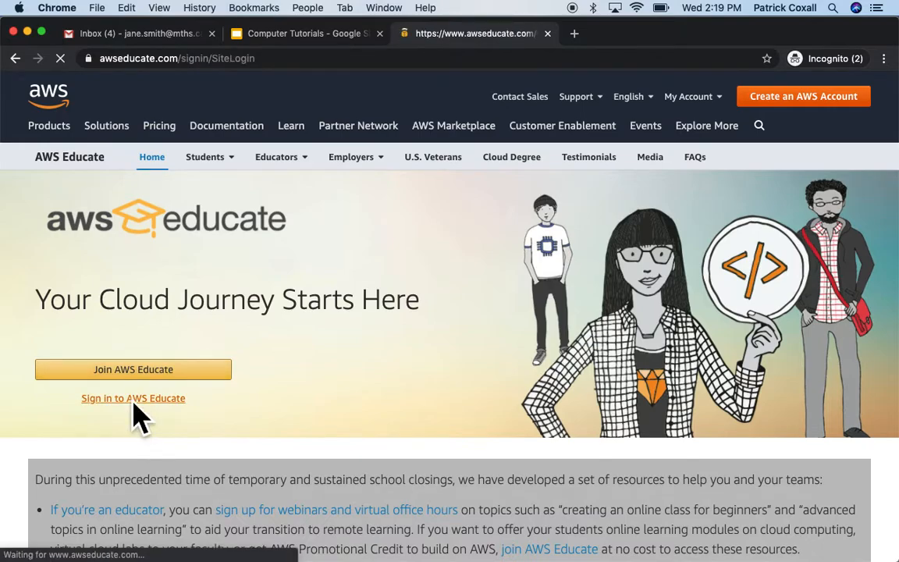
click(366, 339)
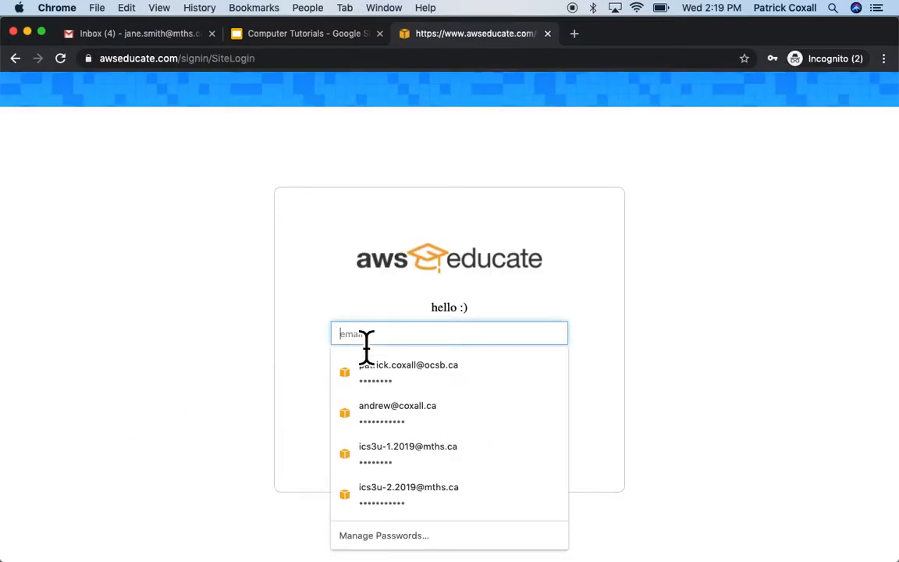
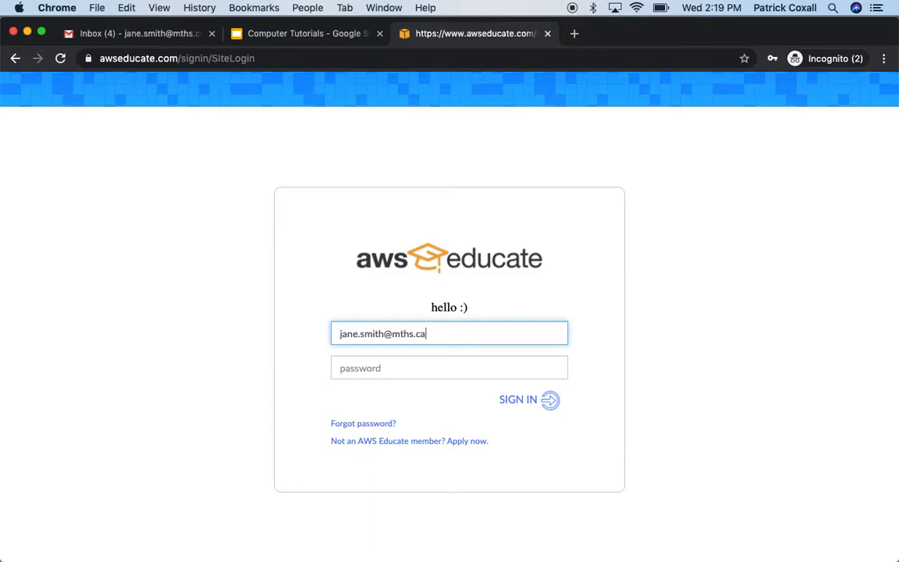
key(Tab)
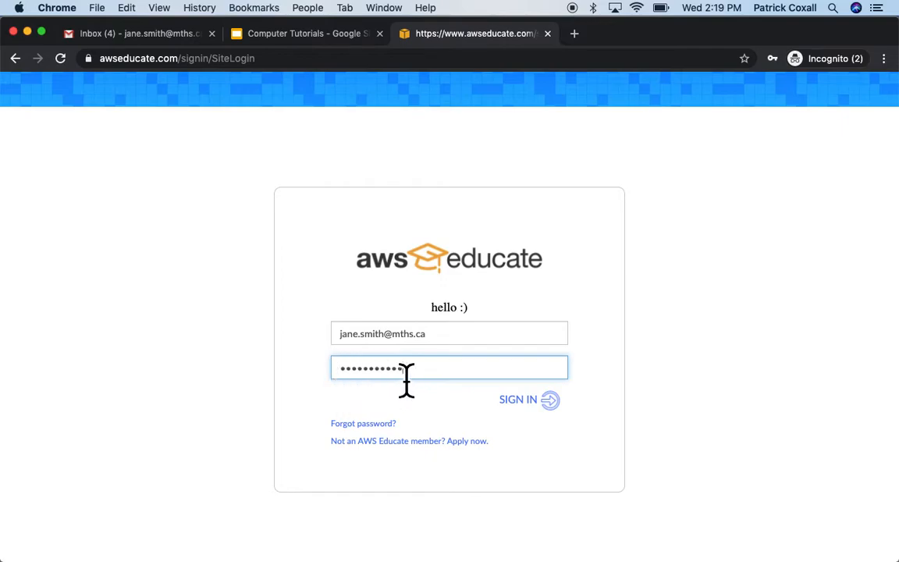
click(572, 416)
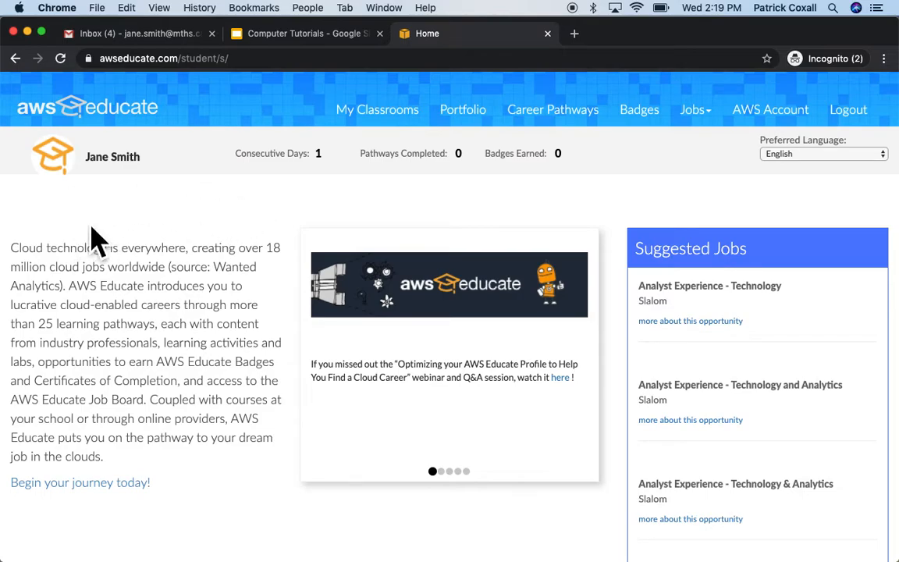
Step: Go to My Classrooms and enter the ICS3UR - Fall 2020 classroom
click(396, 138)
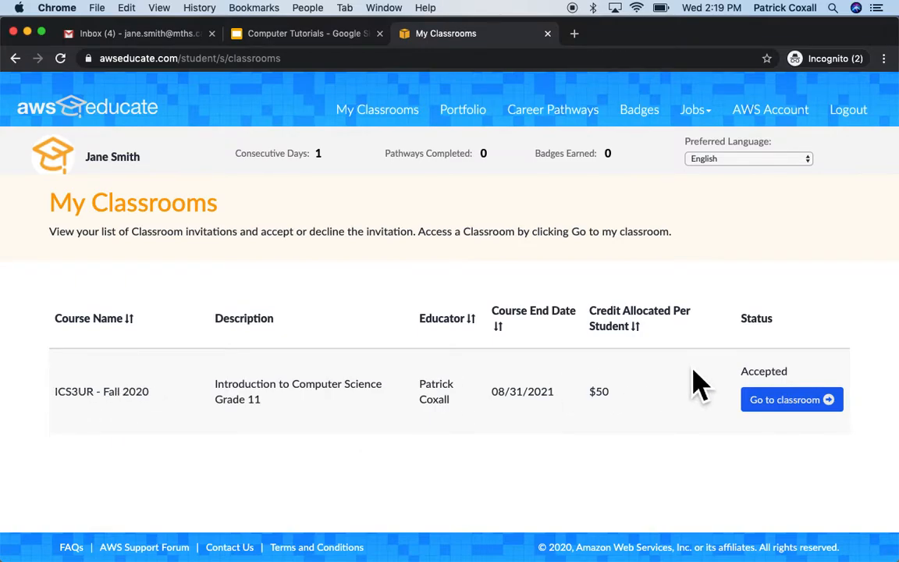
click(808, 425)
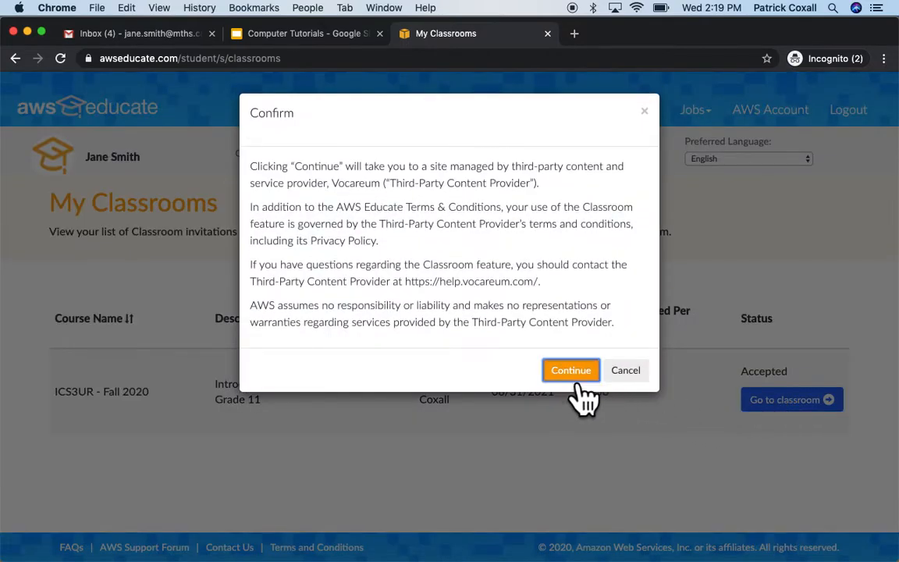
Step: Continue to Vocareum, accept its terms, and check the My Classes list without switching
click(573, 373)
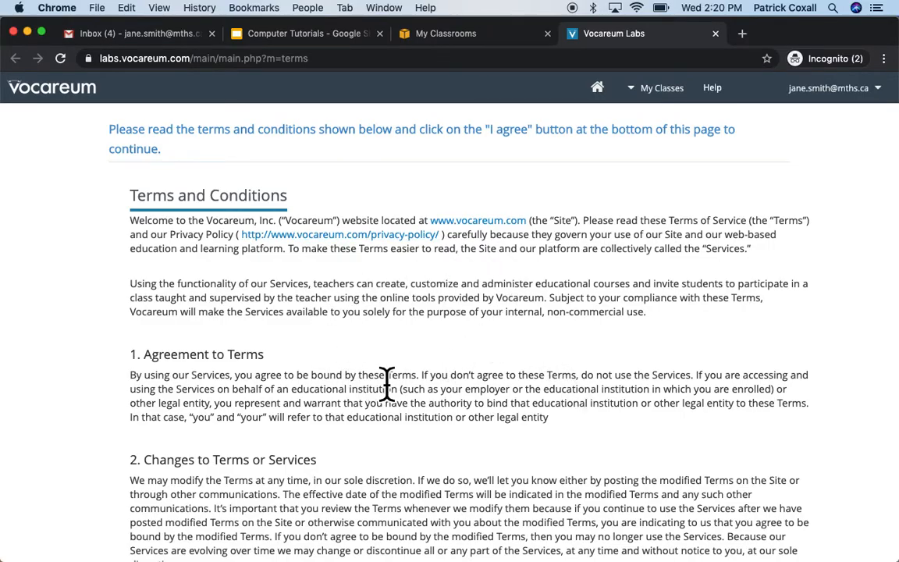
scroll(415, 383, down, 20)
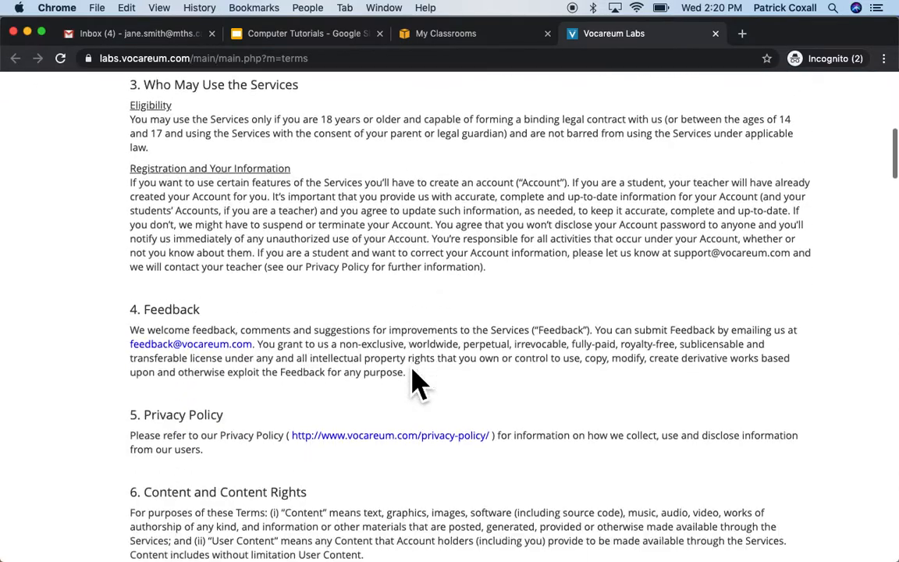
scroll(411, 374, down, 20)
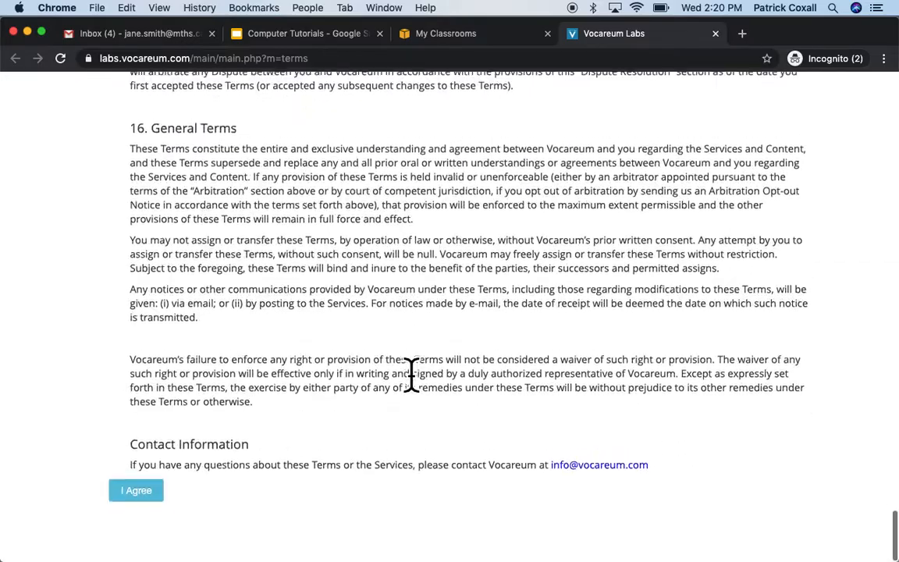
click(147, 521)
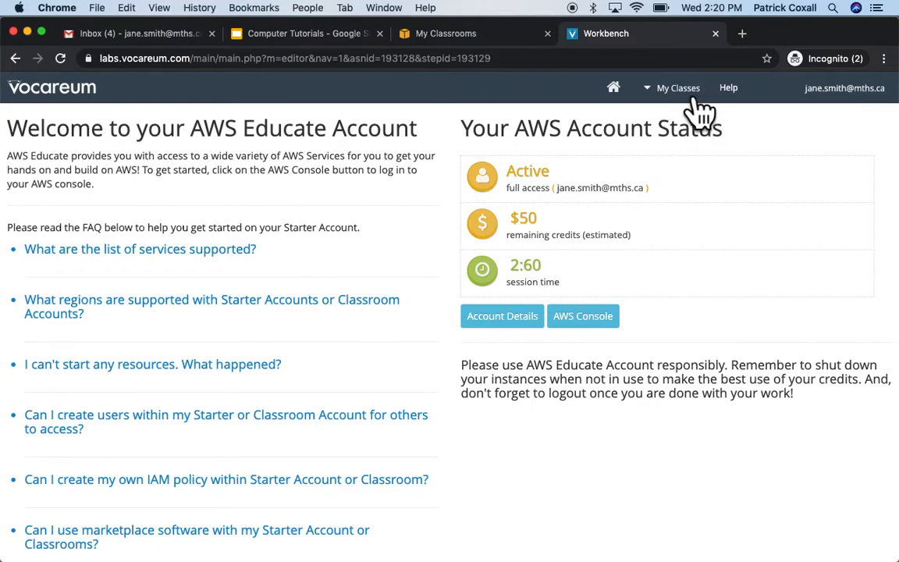
click(675, 105)
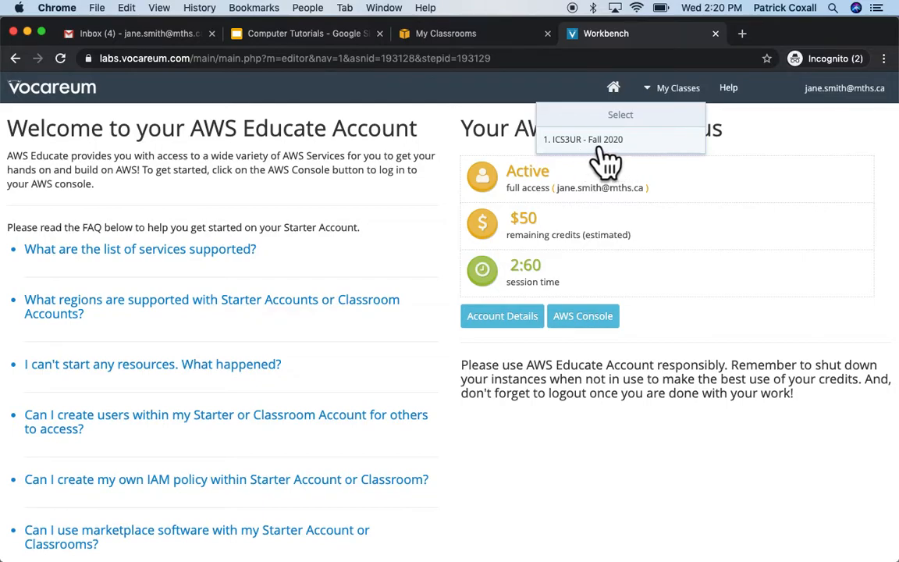
click(681, 275)
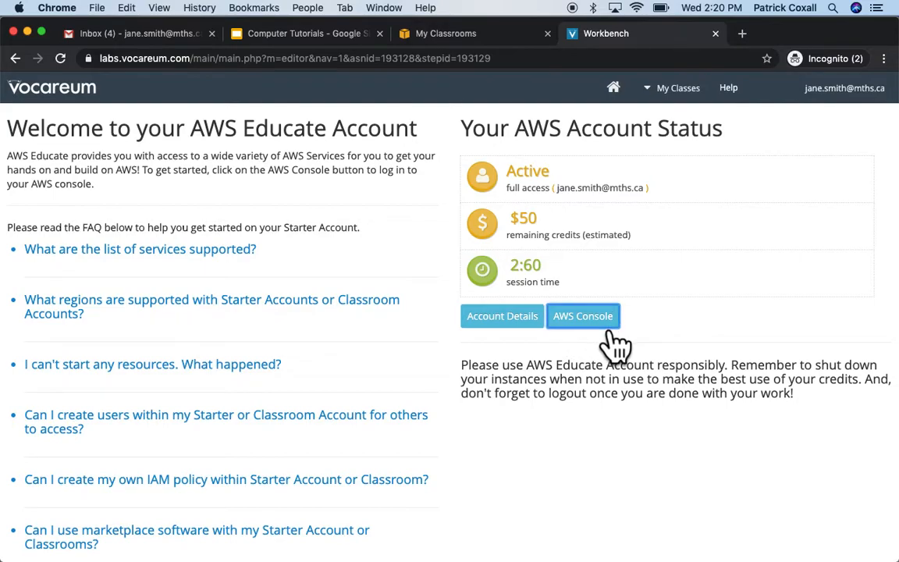
Step: Enter the AWS Console and find the Cloud9 service by searching 'cloud'
click(604, 327)
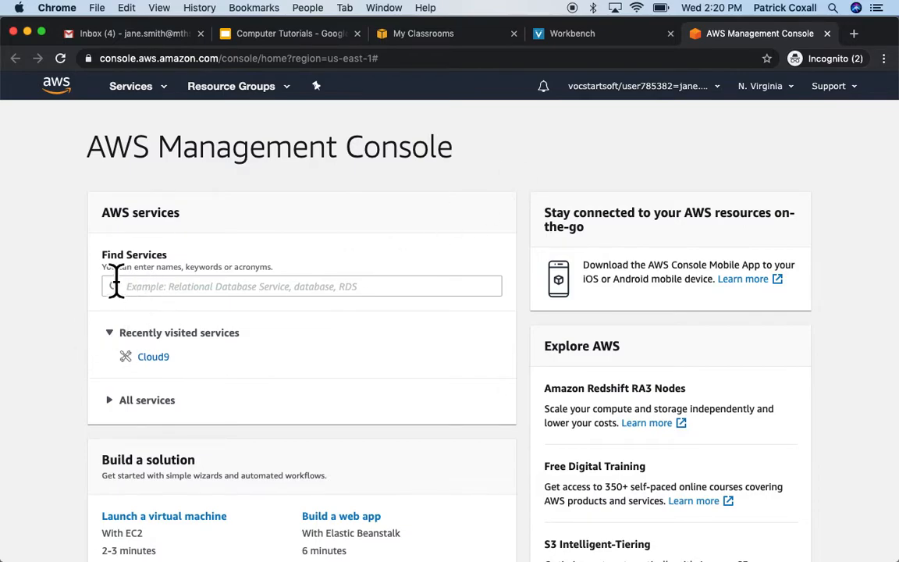
click(145, 291)
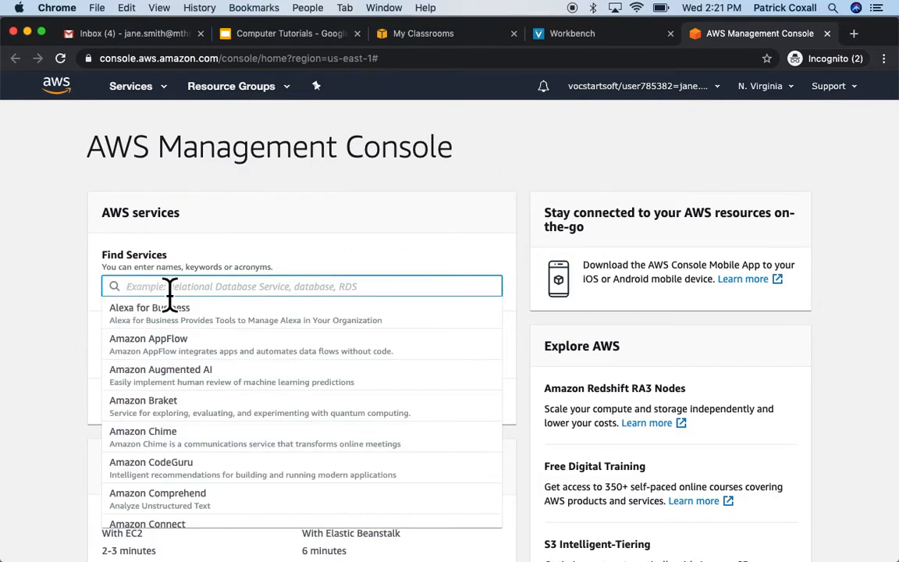
text(cloud)
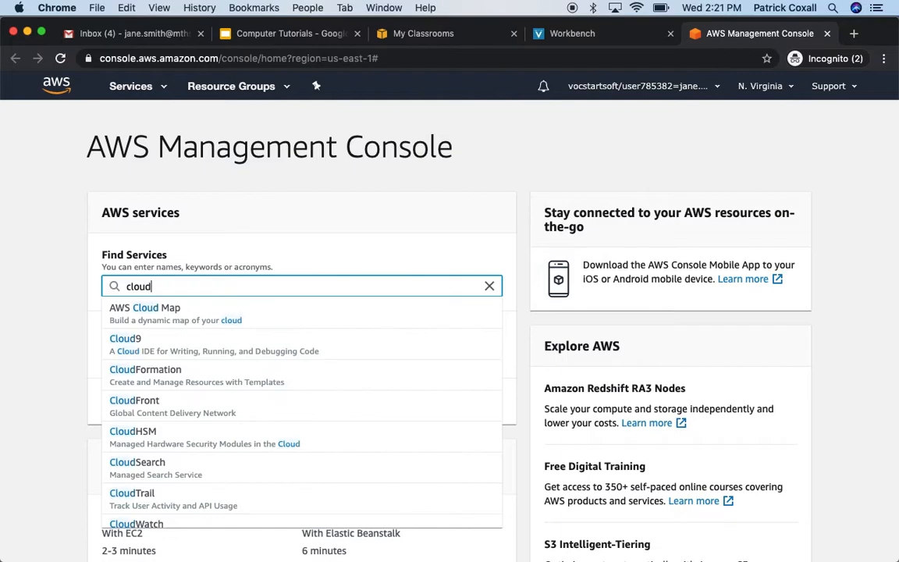
click(148, 351)
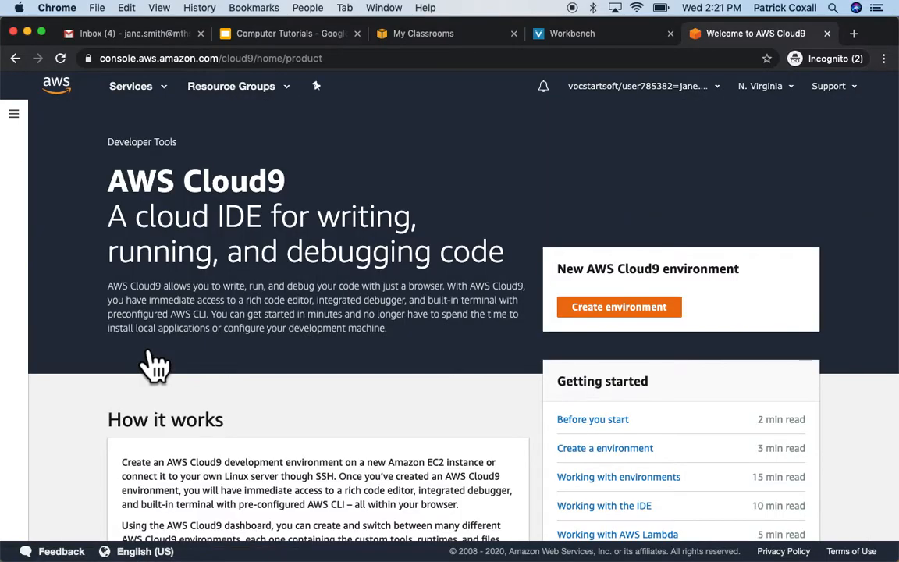
Step: Create an environment named ICS3U with no description and continue to its settings
click(607, 320)
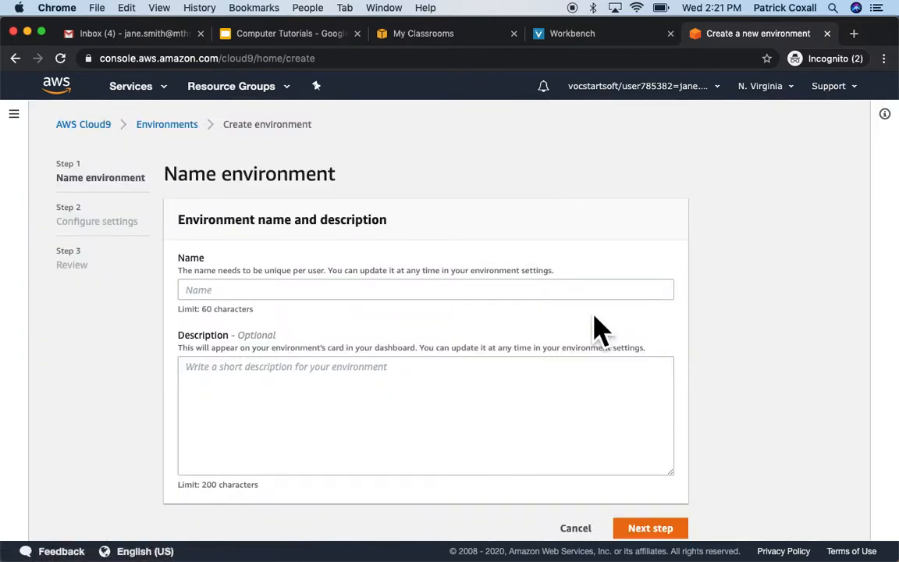
click(258, 294)
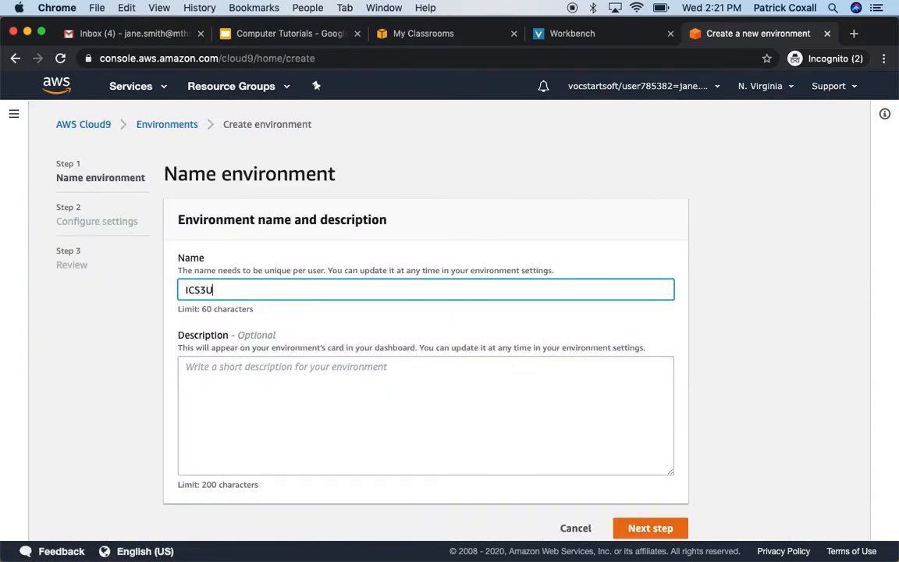
click(387, 399)
scroll(387, 399, down, 1)
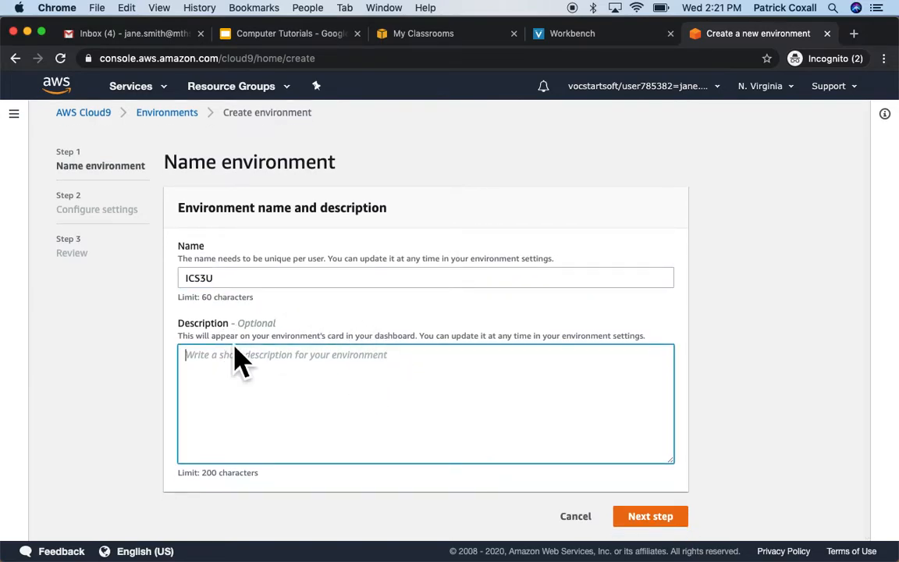
click(222, 278)
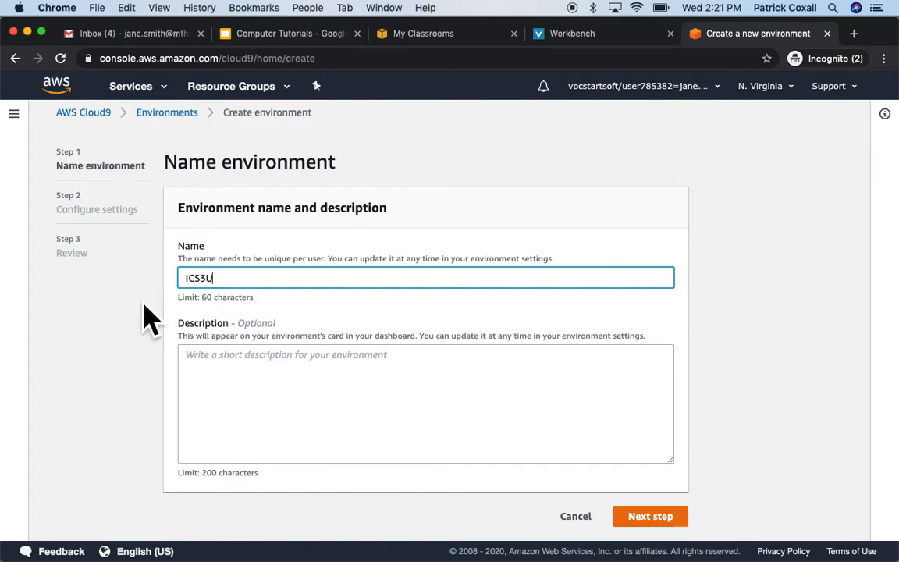
click(676, 522)
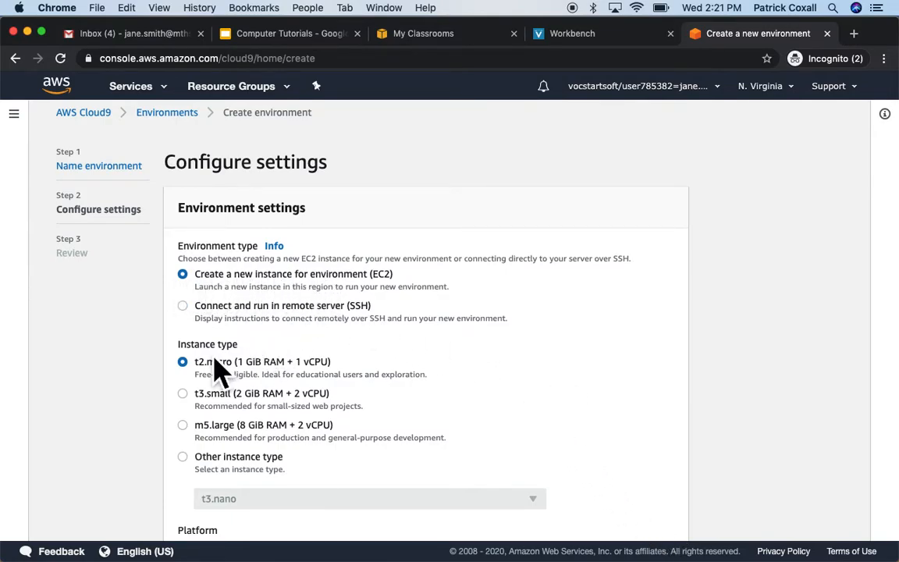
Step: Keep t2.micro, choose the Ubuntu Server 18.04 LTS platform, and continue to review
scroll(461, 371, down, 7)
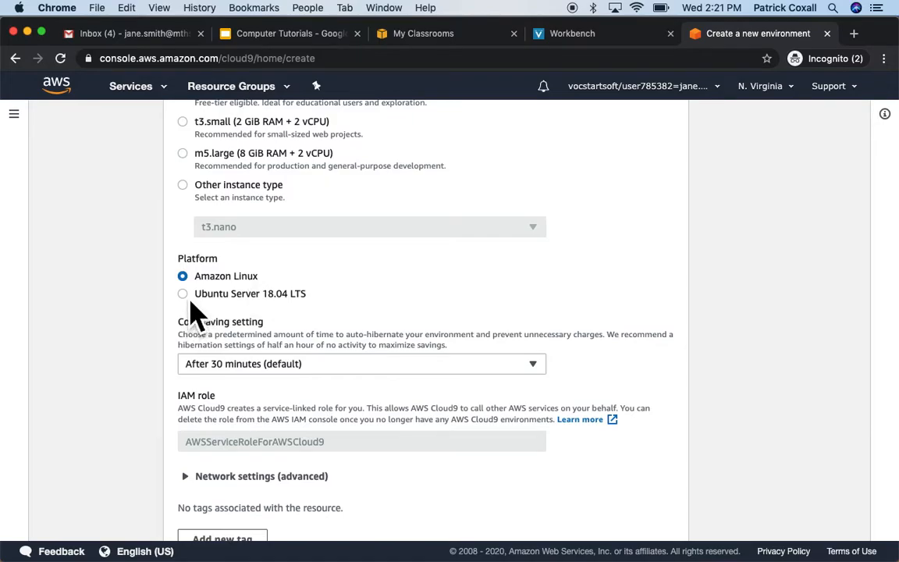
click(199, 295)
scroll(401, 298, down, 3)
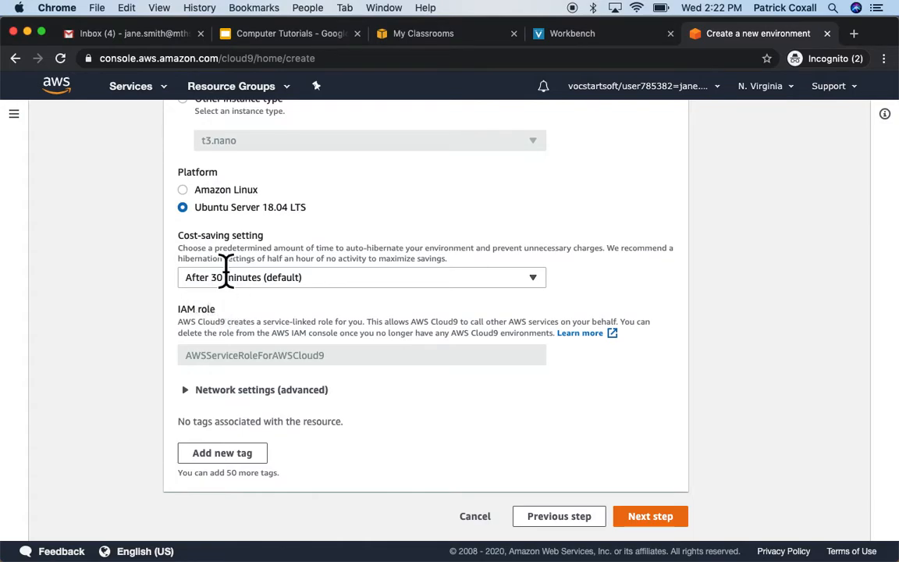
click(665, 530)
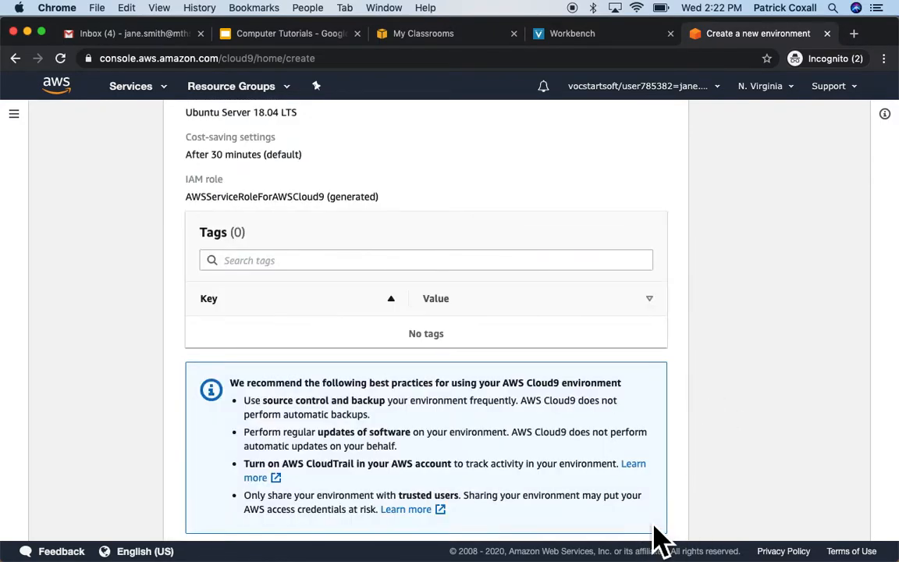
Step: Look over the ICS3U review summary and create the environment
scroll(662, 372, up, 10)
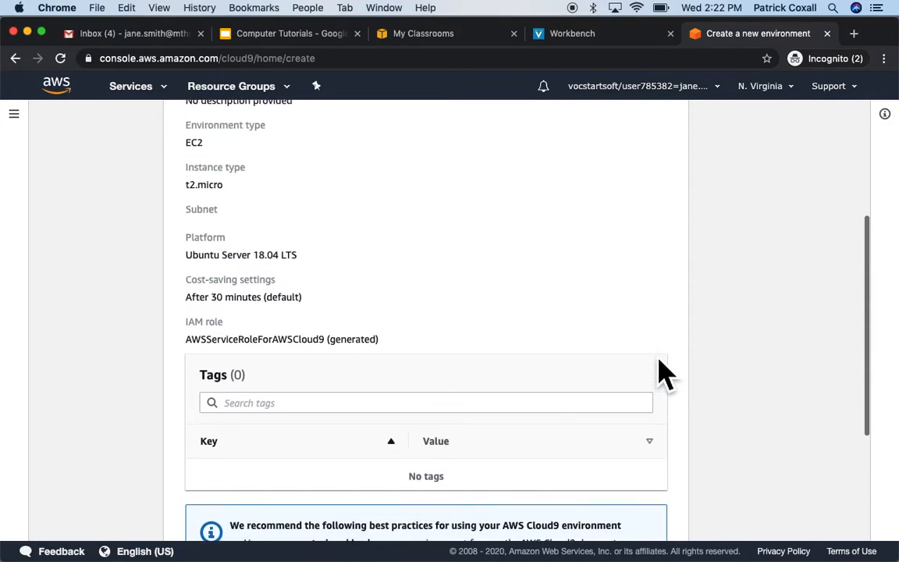
scroll(662, 372, down, 3)
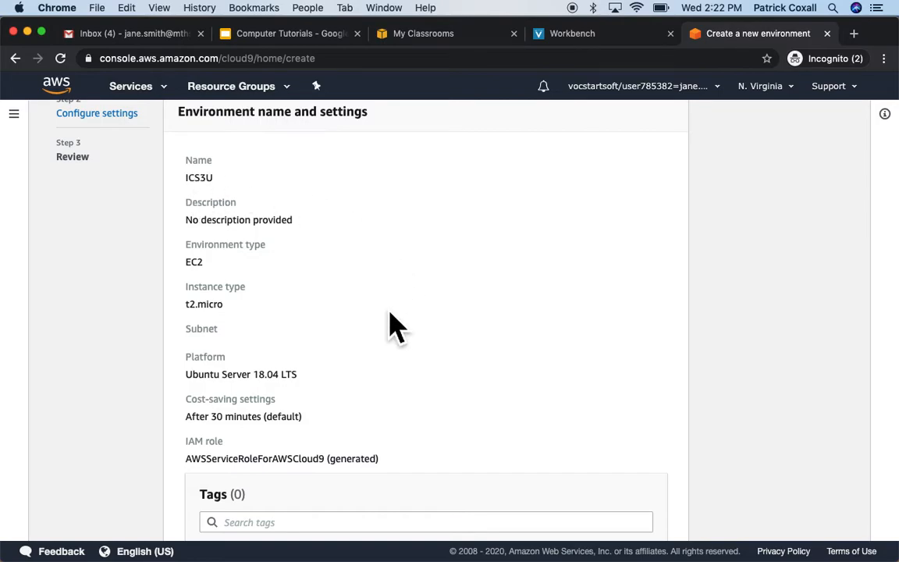
scroll(390, 326, down, 3)
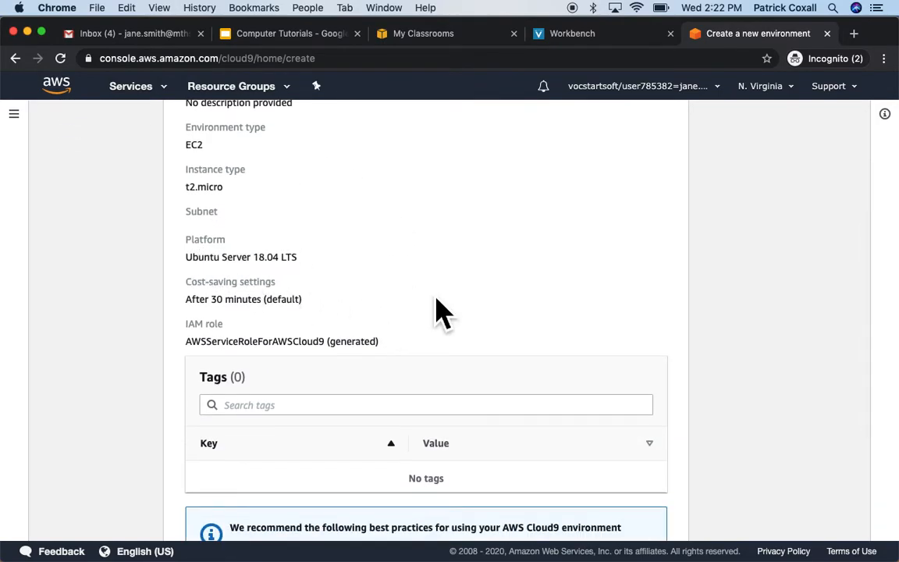
scroll(468, 316, down, 5)
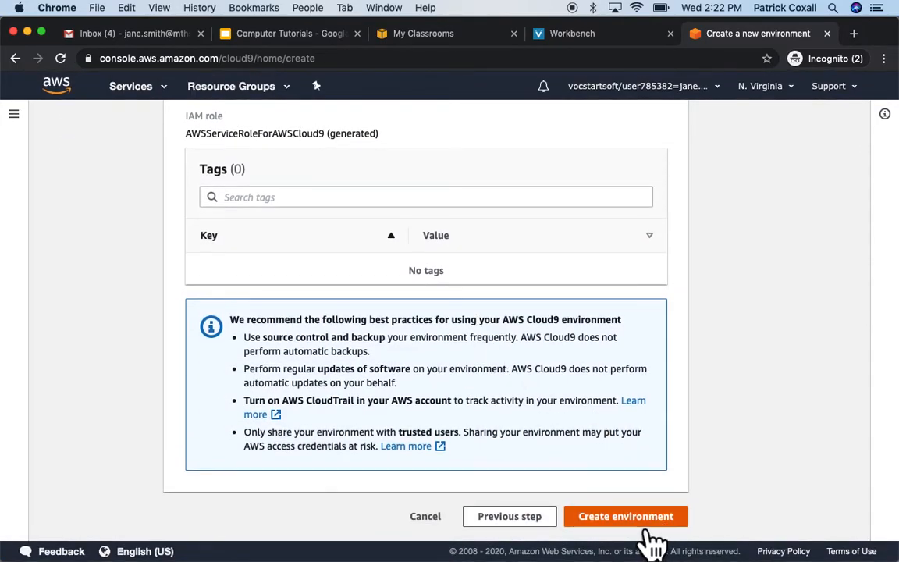
click(641, 519)
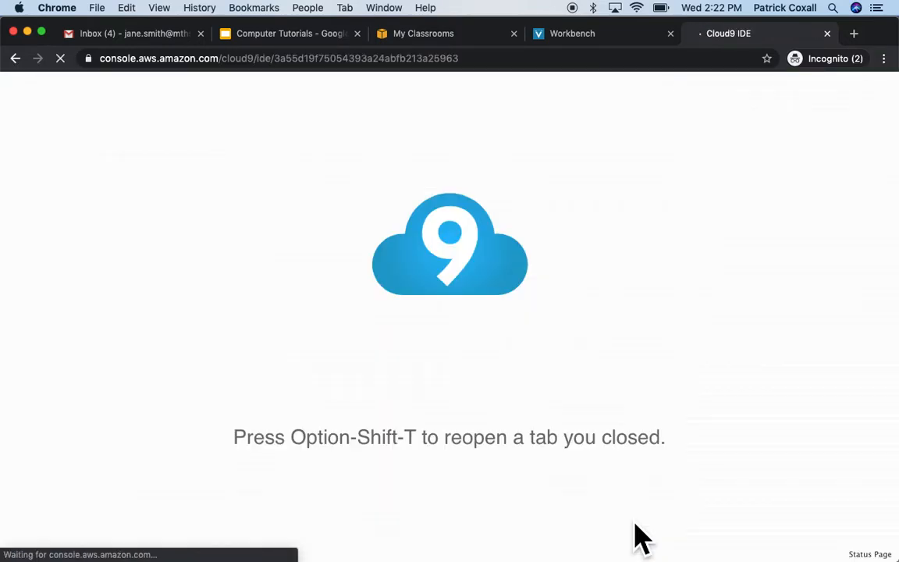